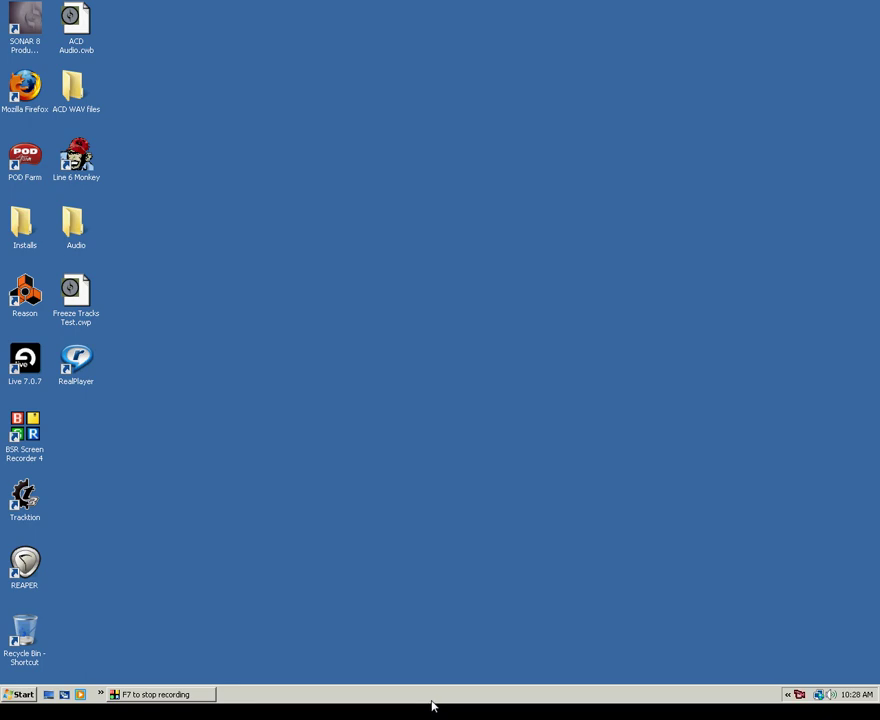
Turn off Remote Assistance connections in the computer's remote settings, then reopen the settings to check the option.
{"action": "left_click", "coordinate": [22, 694]}
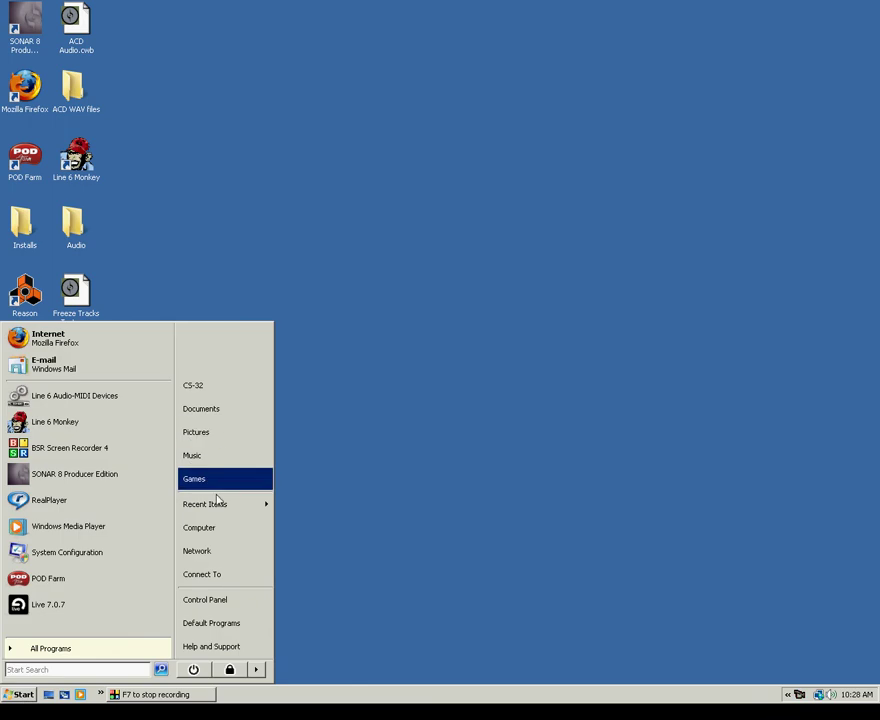
{"action": "left_click", "coordinate": [224, 601]}
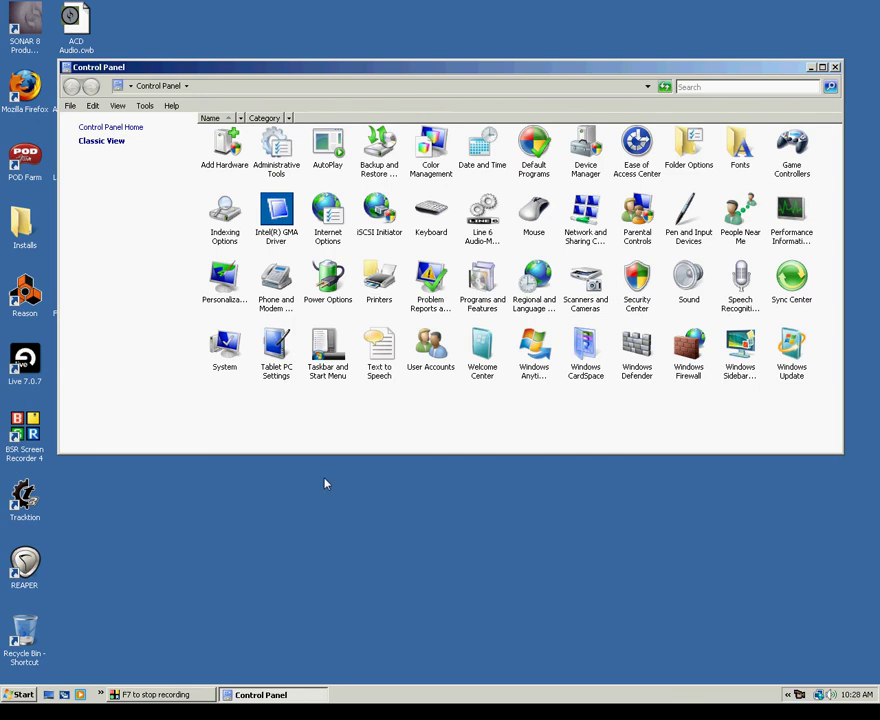
{"action": "double_click", "coordinate": [226, 348]}
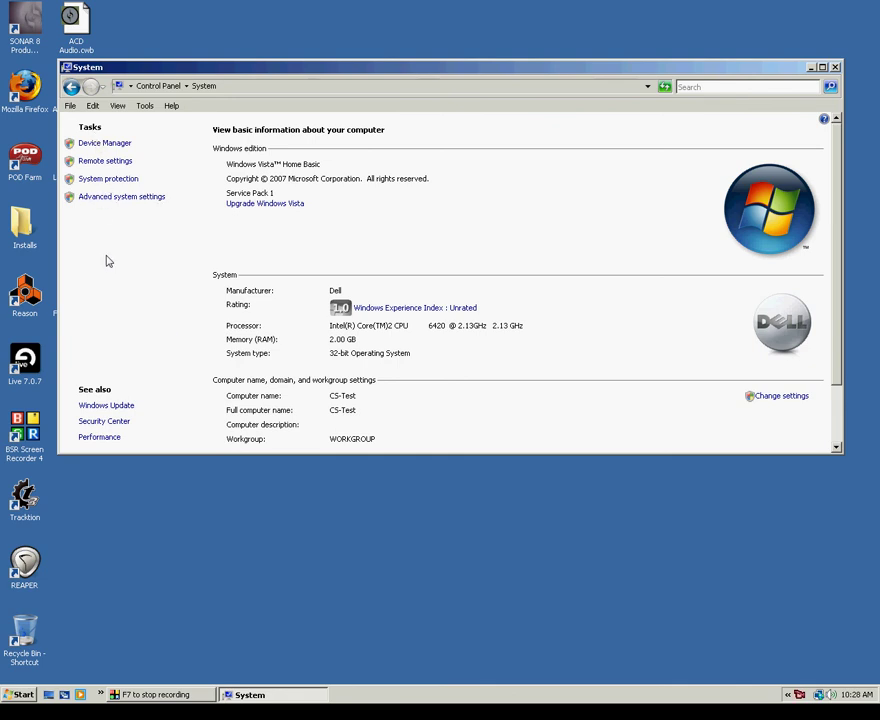
{"action": "left_click", "coordinate": [110, 166]}
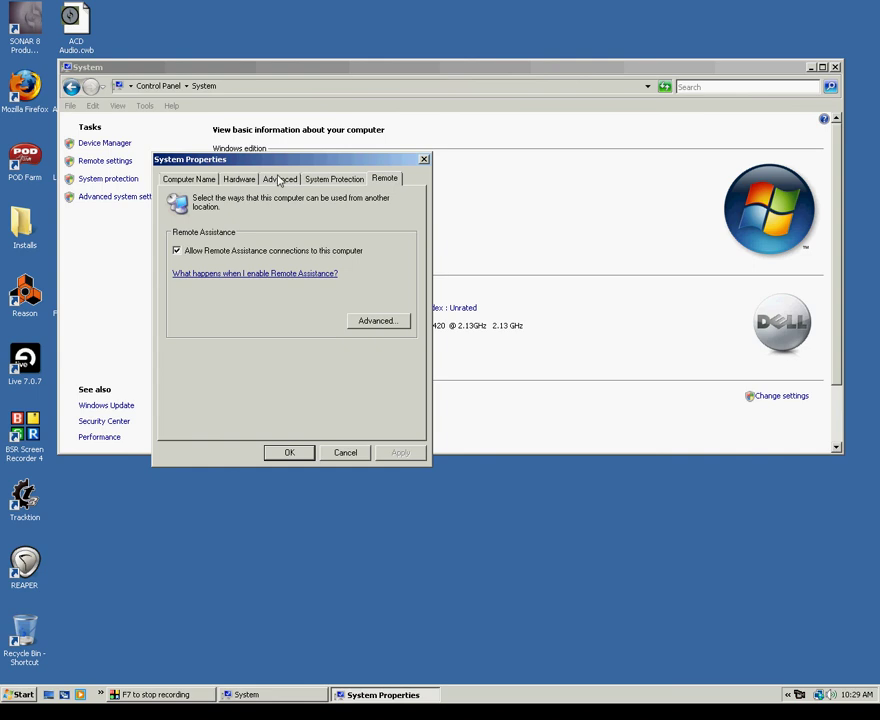
{"action": "left_click_drag", "start_coordinate": [302, 162], "coordinate": [340, 145]}
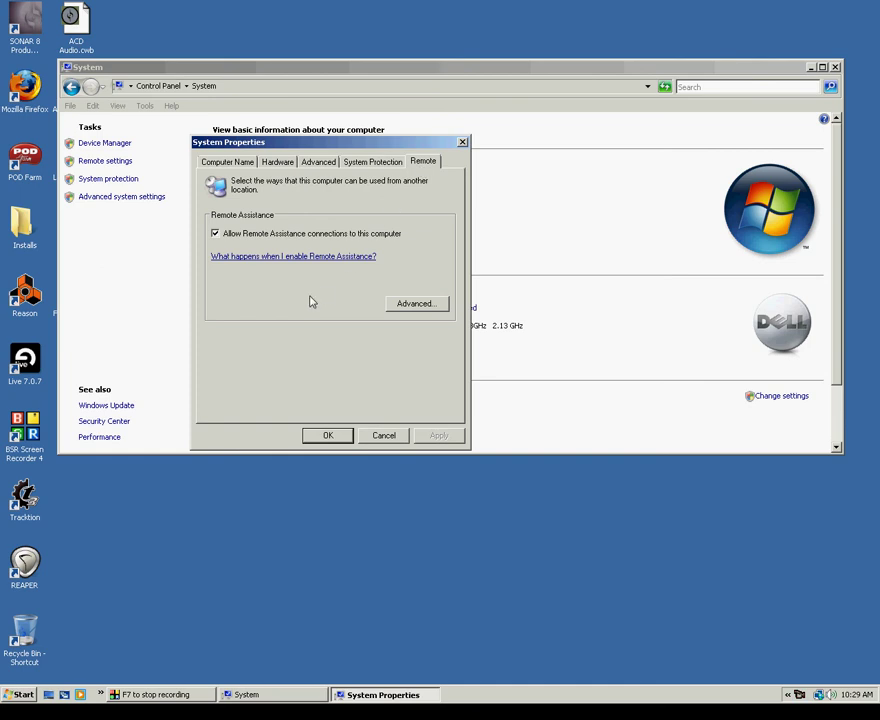
{"action": "left_click", "coordinate": [216, 234]}
{"action": "left_click", "coordinate": [441, 436]}
{"action": "left_click", "coordinate": [316, 438]}
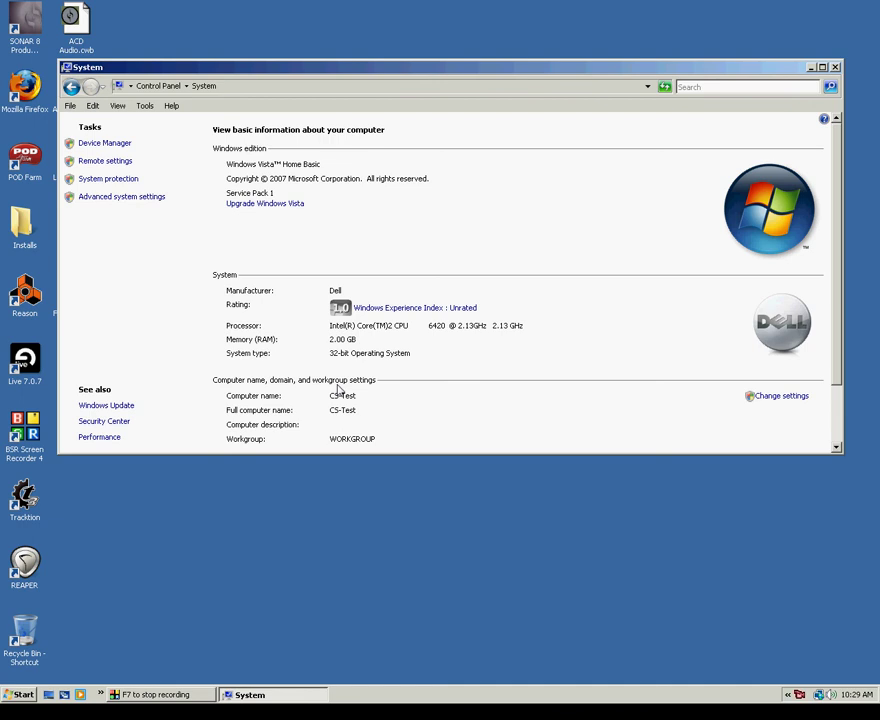
{"action": "left_click", "coordinate": [118, 163]}
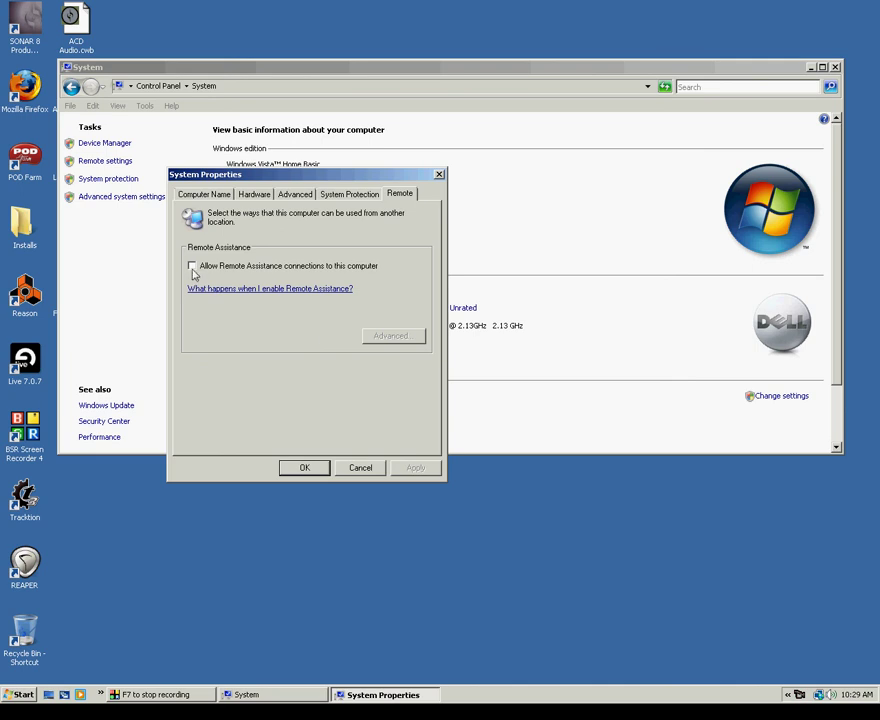
{"action": "left_click", "coordinate": [305, 467]}
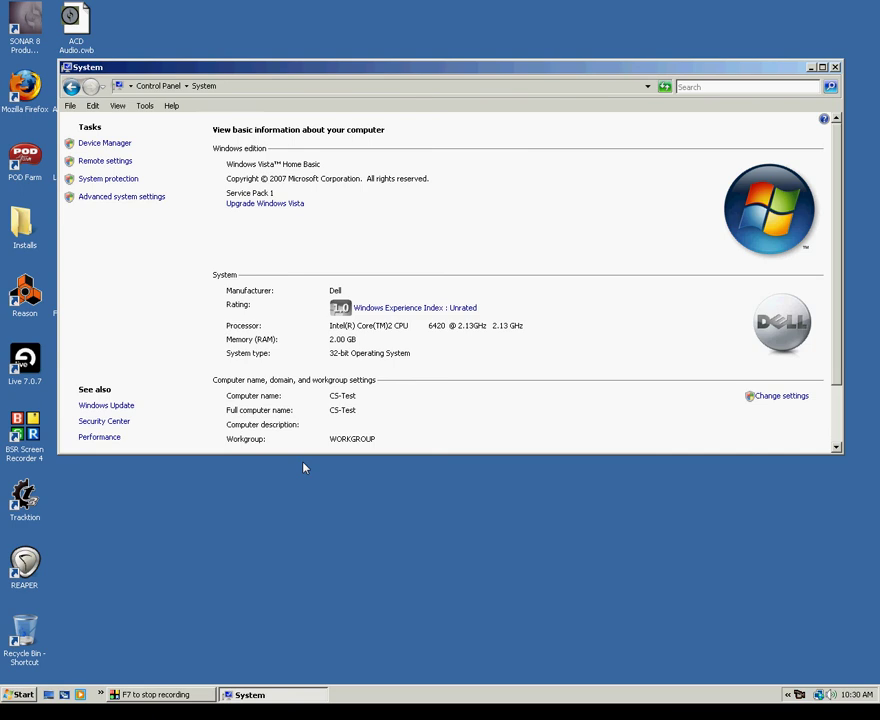
Set Windows Update to never check for updates.
{"action": "left_click", "coordinate": [71, 87]}
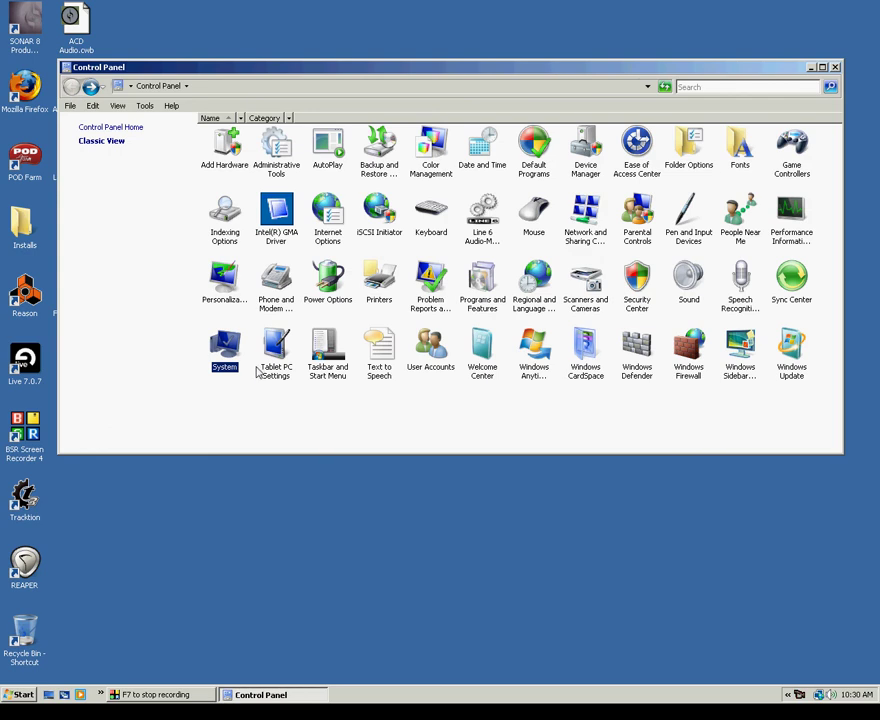
{"action": "double_click", "coordinate": [788, 346]}
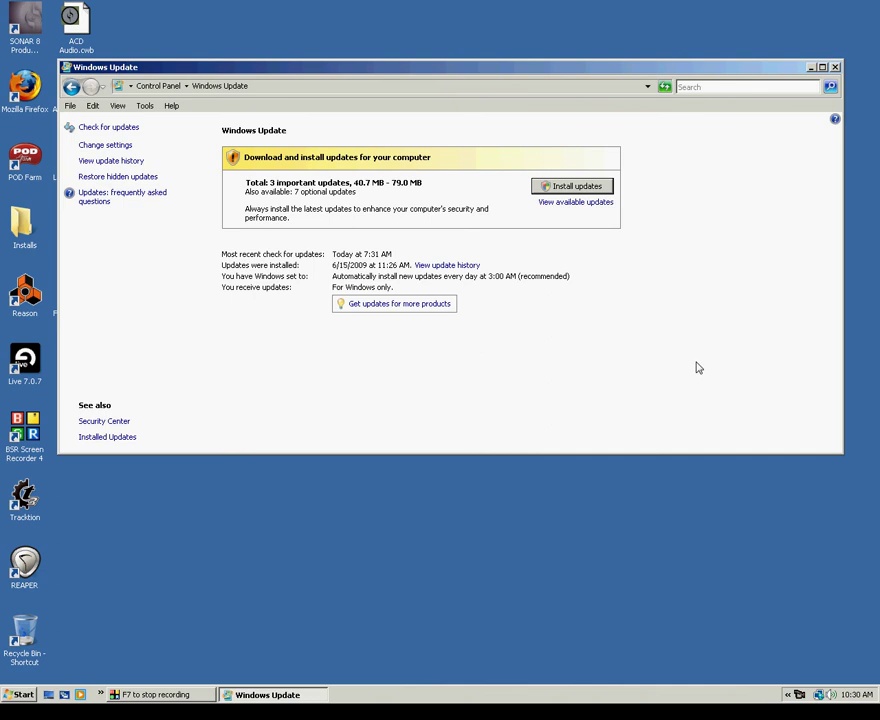
{"action": "left_click", "coordinate": [84, 148]}
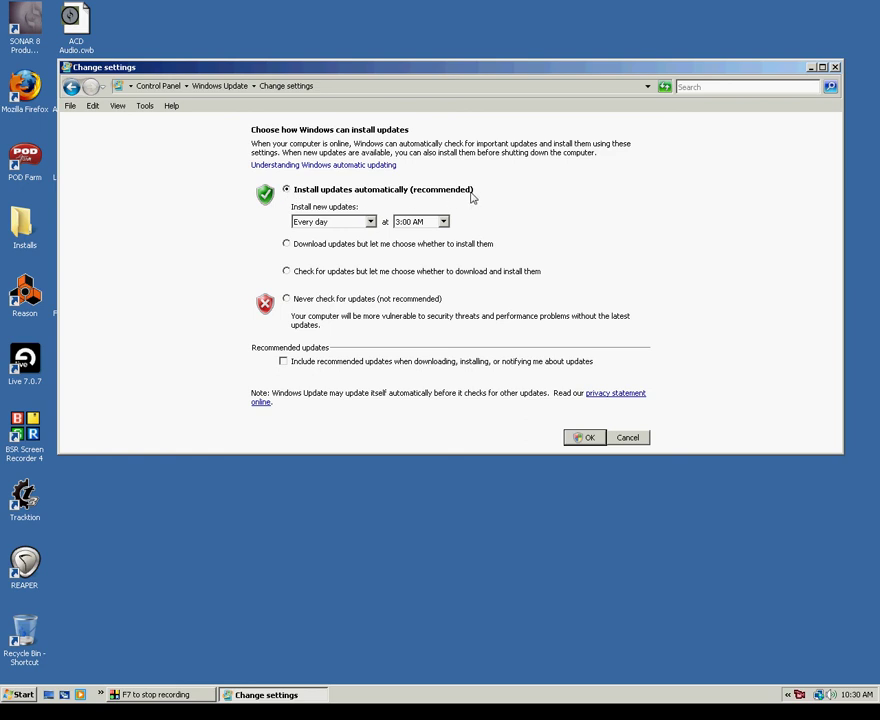
{"action": "left_click", "coordinate": [370, 222]}
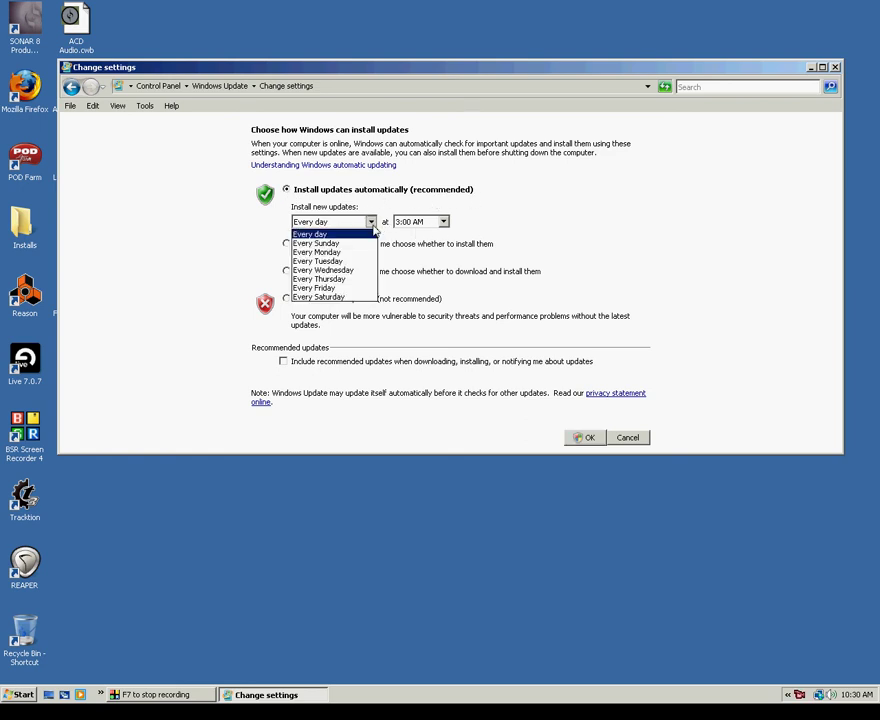
{"action": "left_click", "coordinate": [370, 222]}
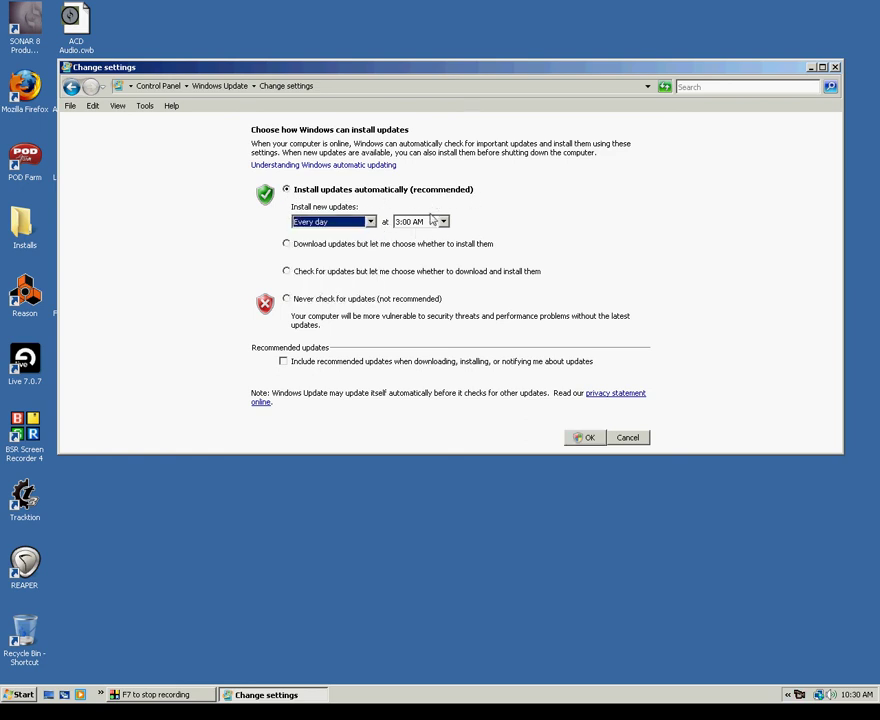
{"action": "left_click", "coordinate": [286, 299]}
{"action": "left_click", "coordinate": [583, 440]}
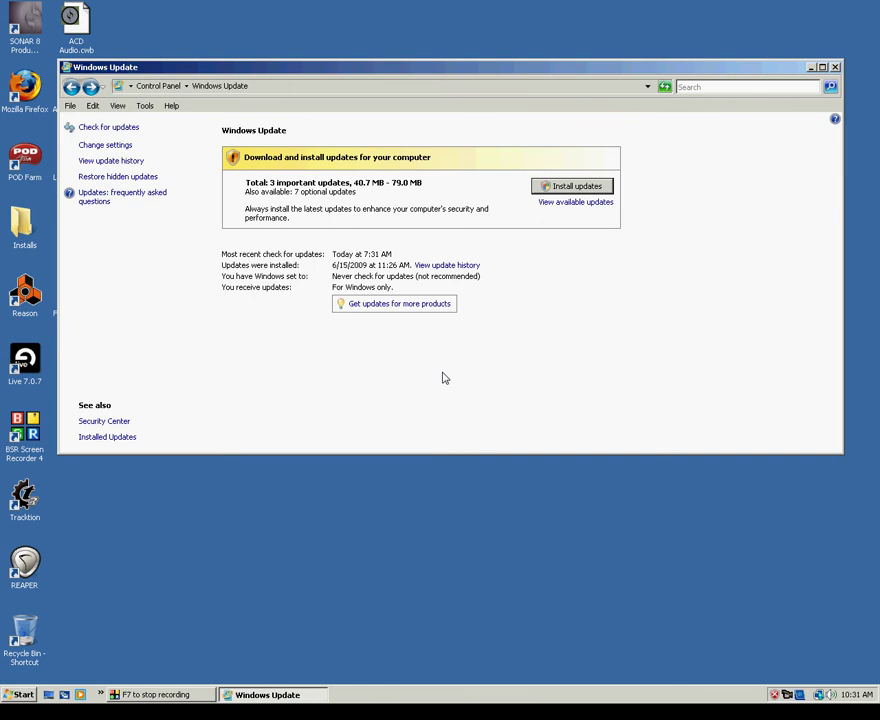
Set processor scheduling to favour Background services in the advanced performance options of the system settings.
{"action": "left_click", "coordinate": [72, 88]}
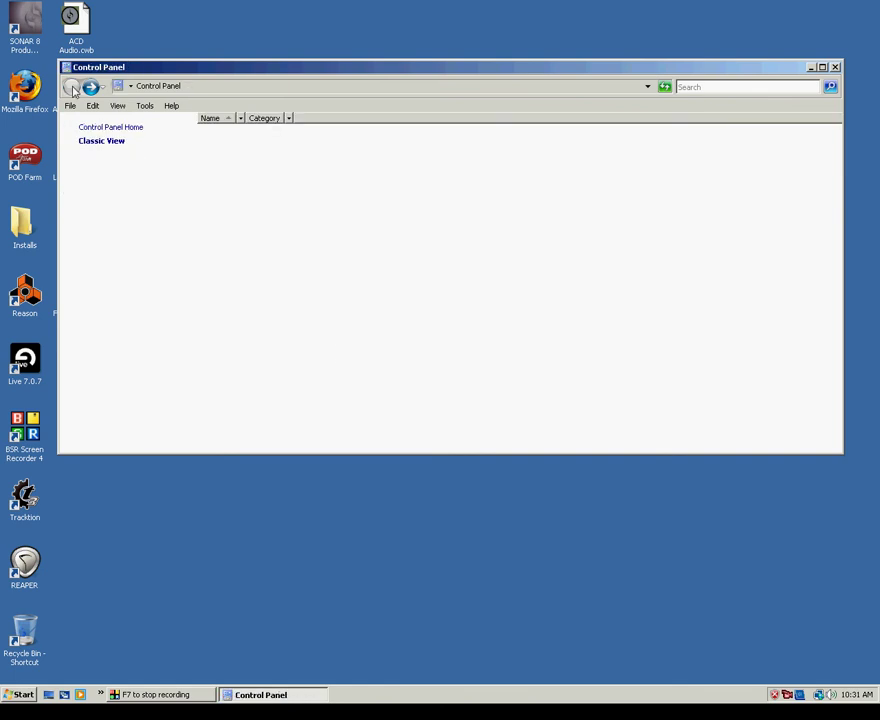
{"action": "double_click", "coordinate": [226, 348]}
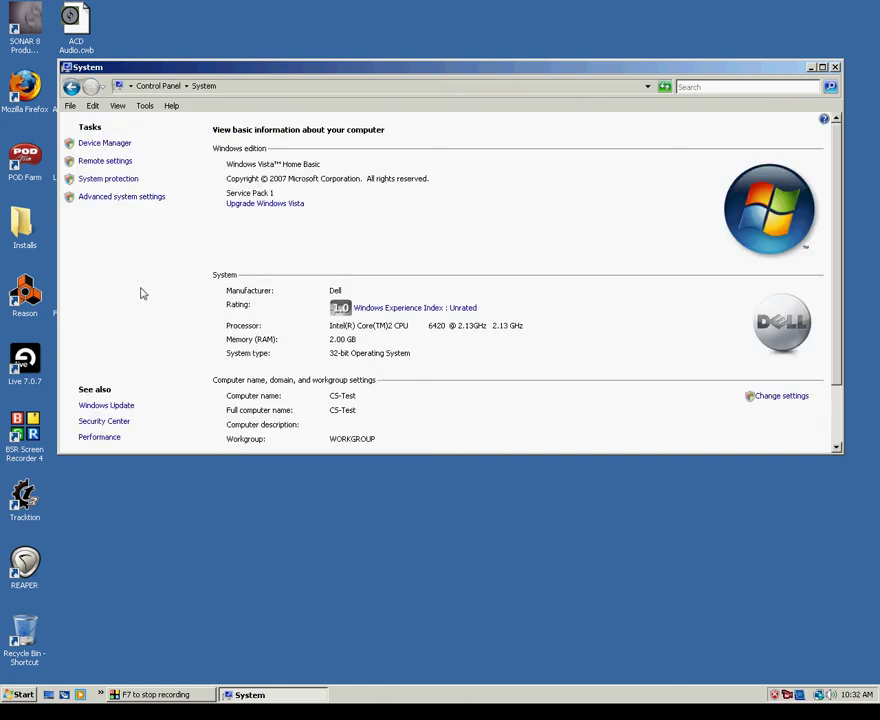
{"action": "left_click", "coordinate": [97, 197]}
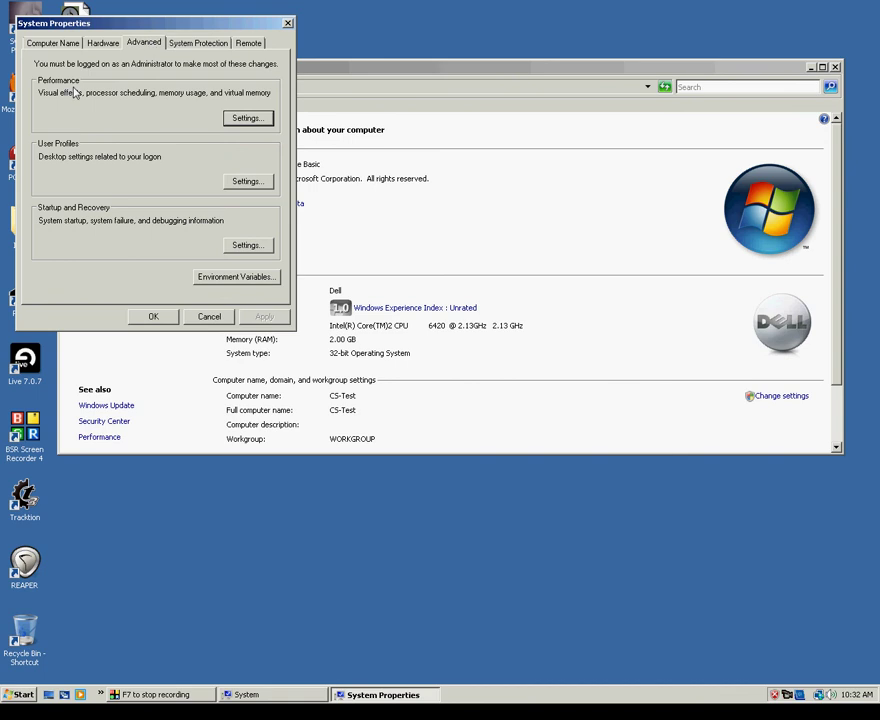
{"action": "left_click", "coordinate": [256, 119]}
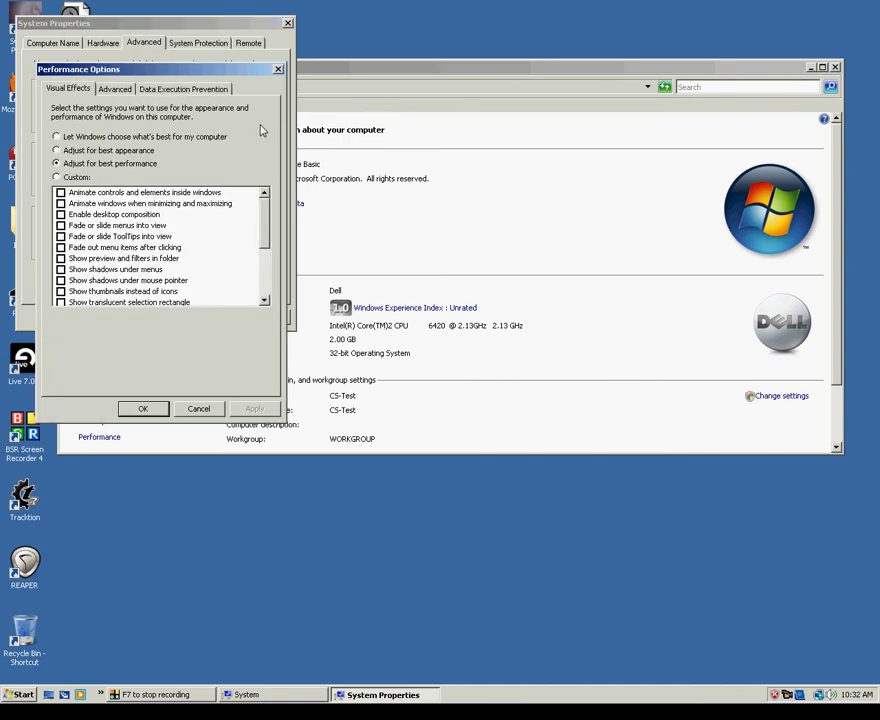
{"action": "left_click", "coordinate": [112, 90]}
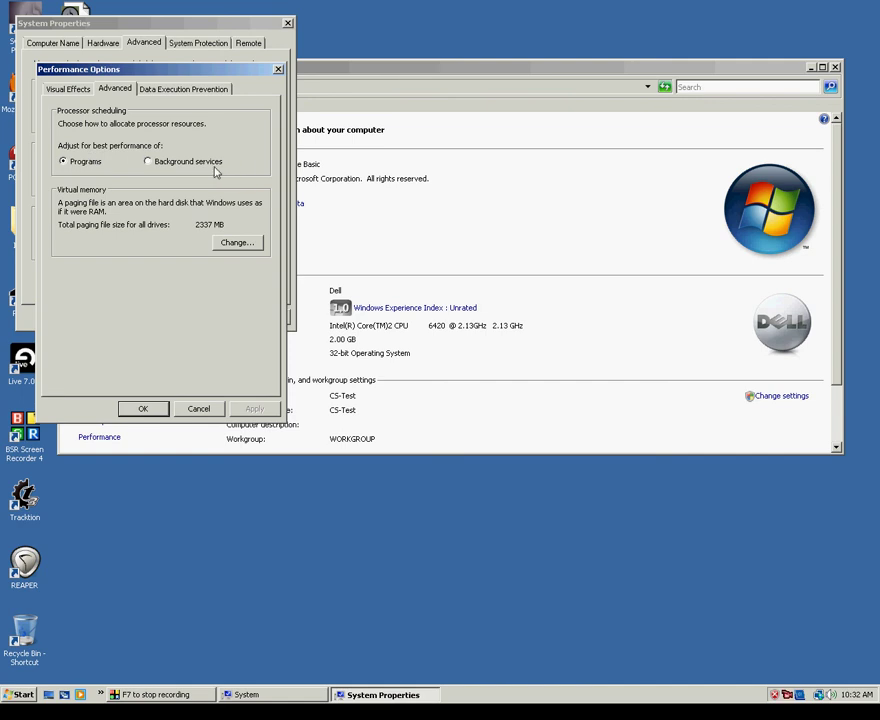
{"action": "left_click", "coordinate": [149, 163]}
{"action": "left_click", "coordinate": [64, 163]}
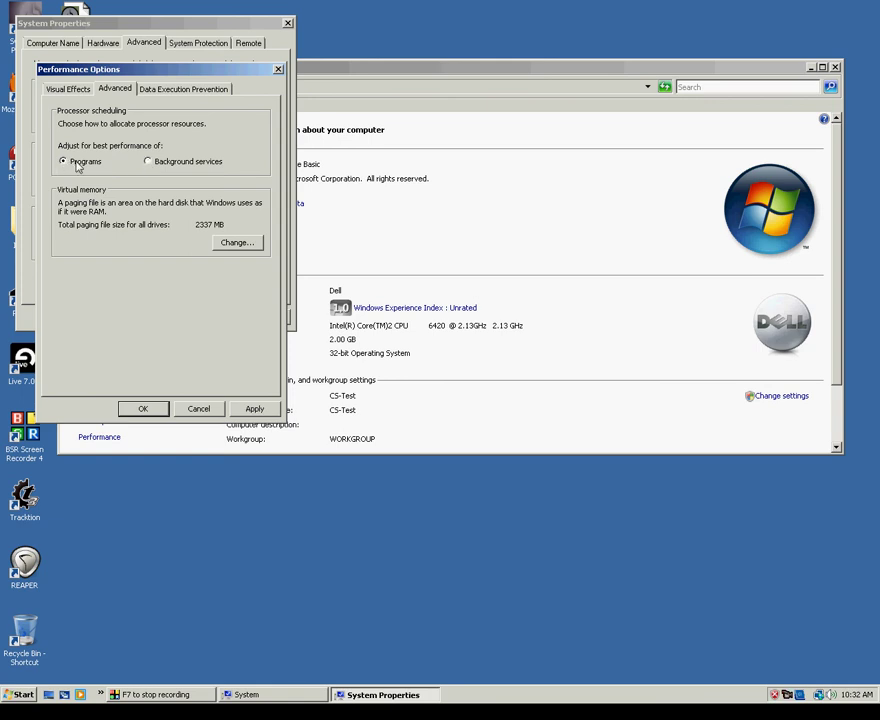
{"action": "left_click", "coordinate": [148, 162]}
{"action": "left_click", "coordinate": [64, 162]}
{"action": "left_click", "coordinate": [148, 162]}
{"action": "left_click", "coordinate": [64, 162]}
{"action": "left_click", "coordinate": [150, 162]}
{"action": "left_click", "coordinate": [63, 162]}
{"action": "left_click", "coordinate": [149, 163]}
{"action": "left_click", "coordinate": [146, 409]}
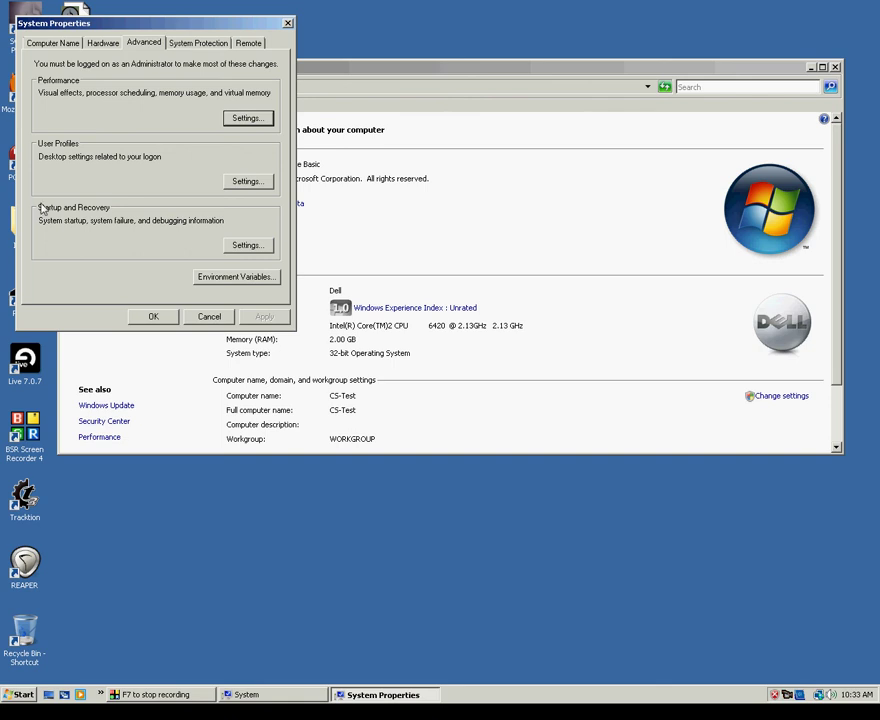
Reopen the performance options and review the Data Execution Prevention settings.
{"action": "left_click_drag", "start_coordinate": [204, 29], "coordinate": [249, 39]}
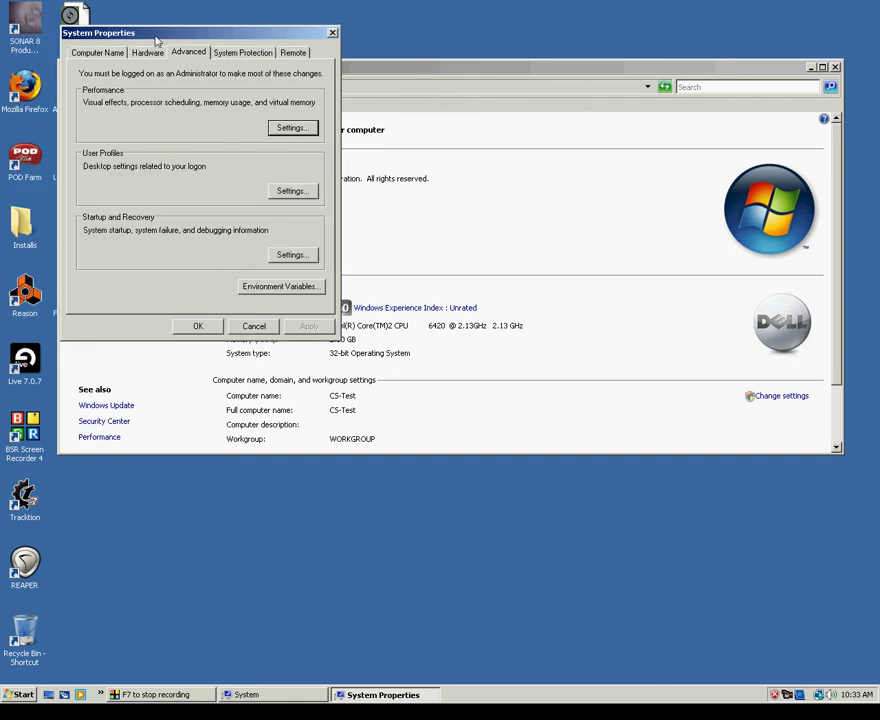
{"action": "left_click_drag", "start_coordinate": [169, 35], "coordinate": [318, 119]}
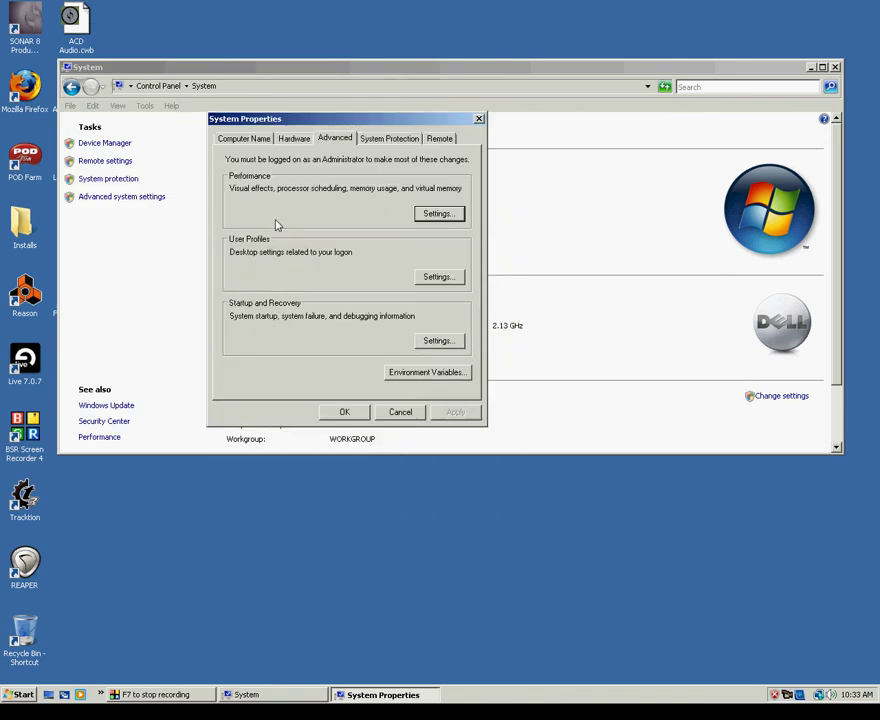
{"action": "left_click", "coordinate": [435, 215]}
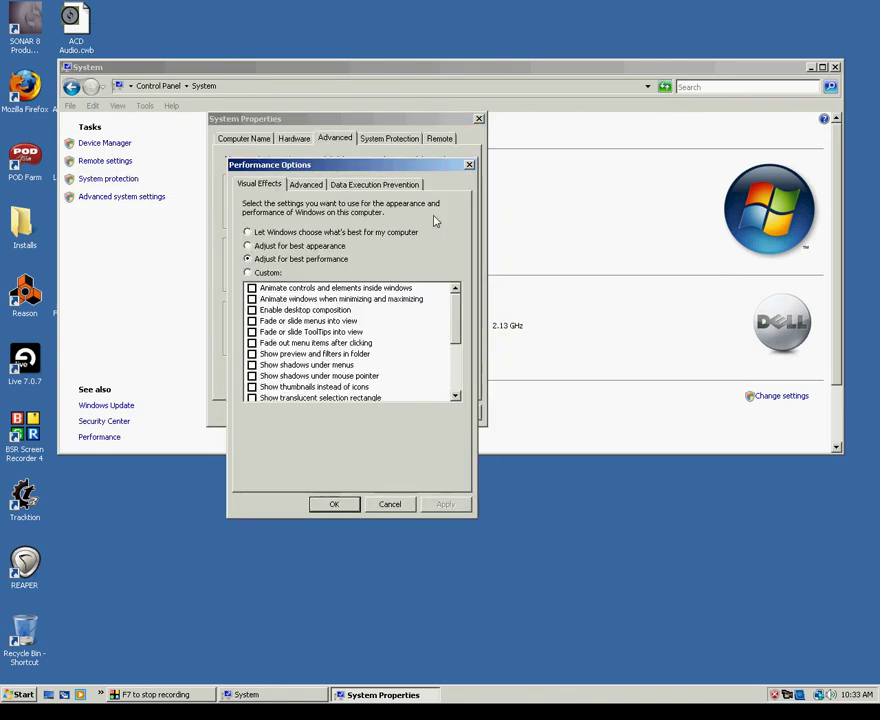
{"action": "left_click_drag", "start_coordinate": [405, 170], "coordinate": [403, 162]}
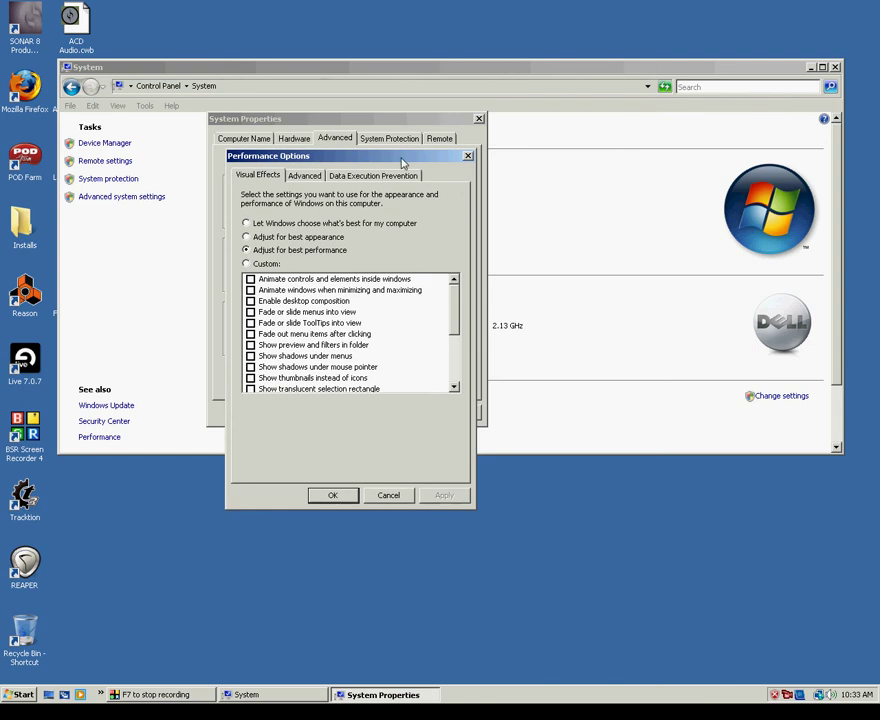
{"action": "left_click", "coordinate": [373, 176]}
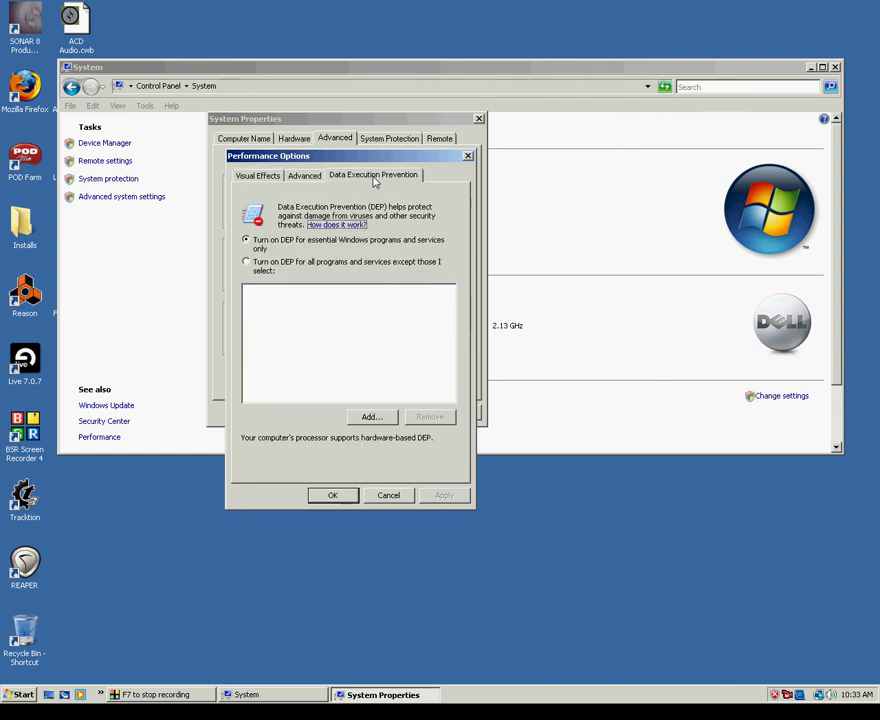
Turn off automatic paging file management for all drives and choose a custom size for drive C:.
{"action": "left_click", "coordinate": [306, 176]}
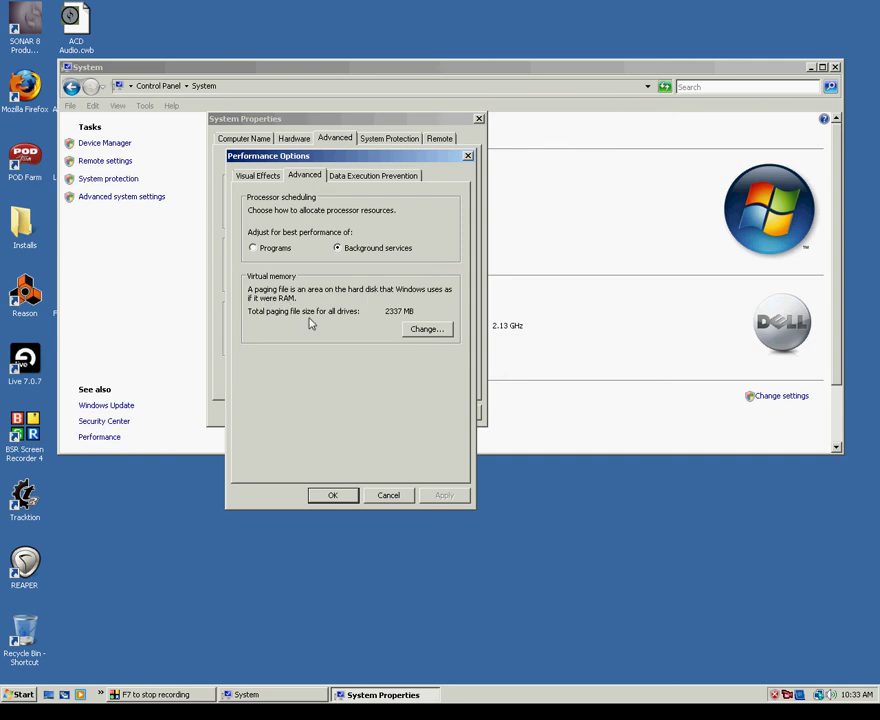
{"action": "left_click", "coordinate": [414, 332]}
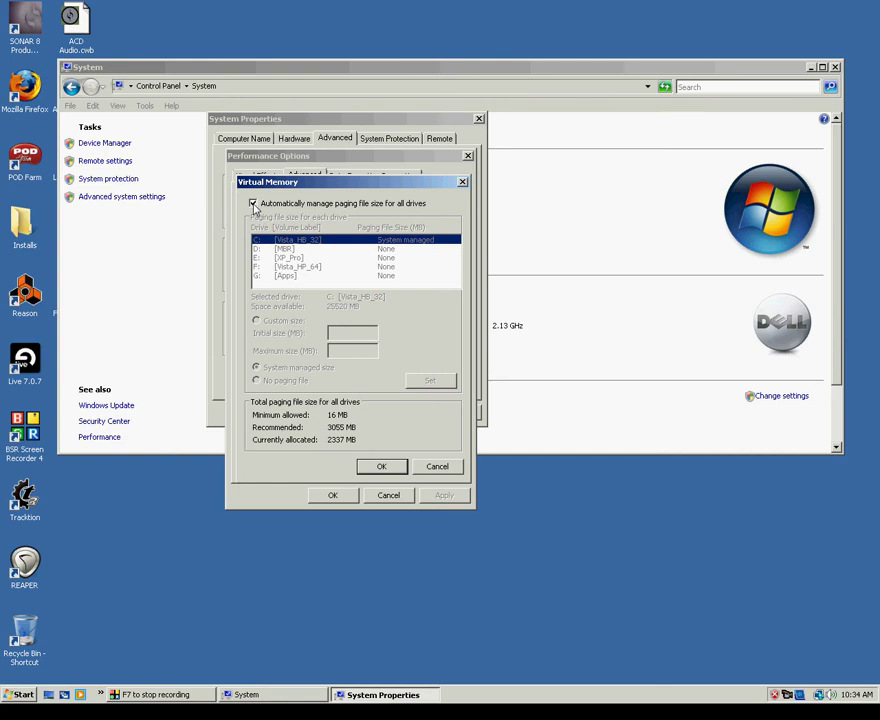
{"action": "left_click", "coordinate": [254, 204]}
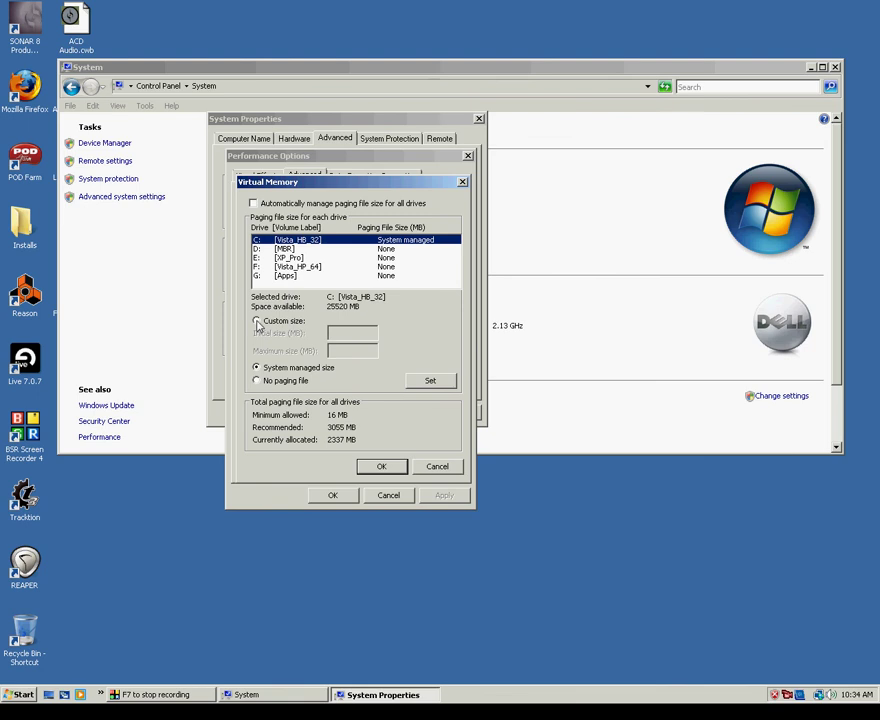
{"action": "left_click", "coordinate": [257, 322]}
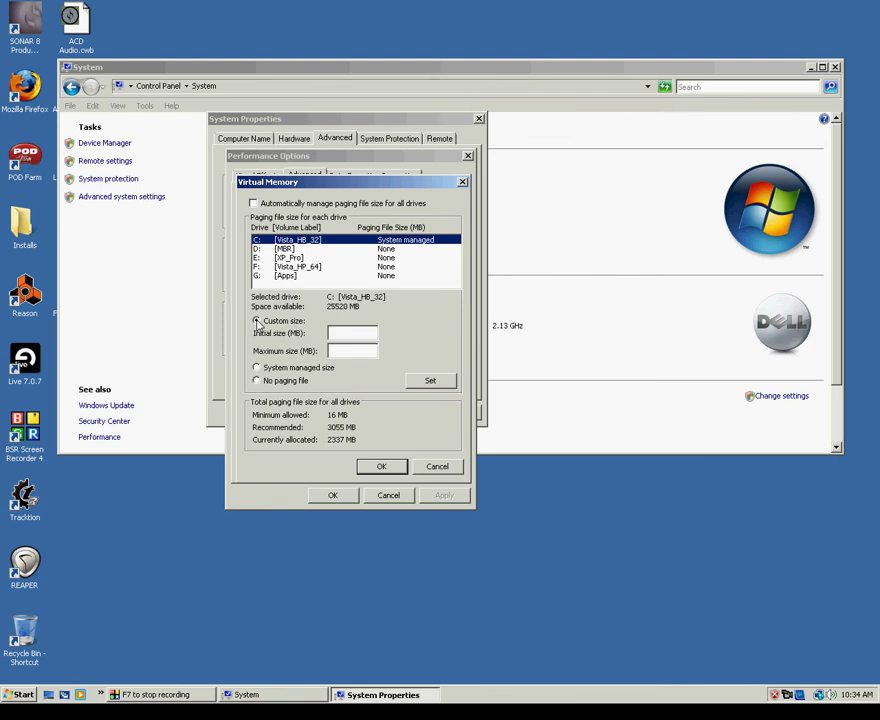
Set drive C:'s paging file to an initial size of 2337 MB and a maximum of 3055 MB, accepting the restart notice.
{"action": "left_click", "coordinate": [339, 333]}
{"action": "left_click", "coordinate": [348, 348]}
{"action": "left_click", "coordinate": [345, 331]}
{"action": "type", "text": "233"}
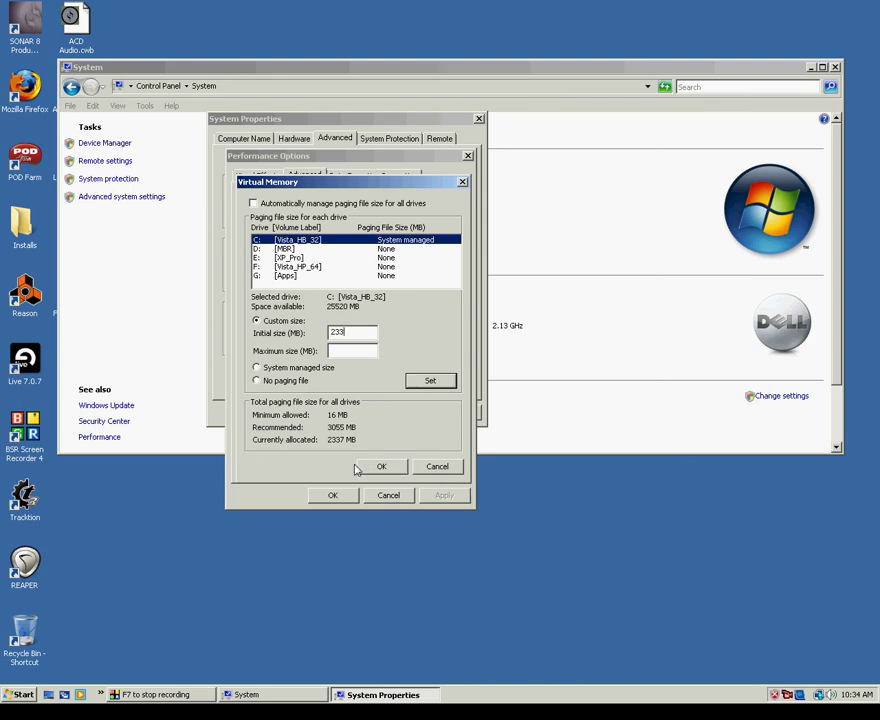
{"action": "type", "text": "7"}
{"action": "left_click", "coordinate": [347, 351]}
{"action": "type", "text": "3055"}
{"action": "left_click", "coordinate": [382, 467]}
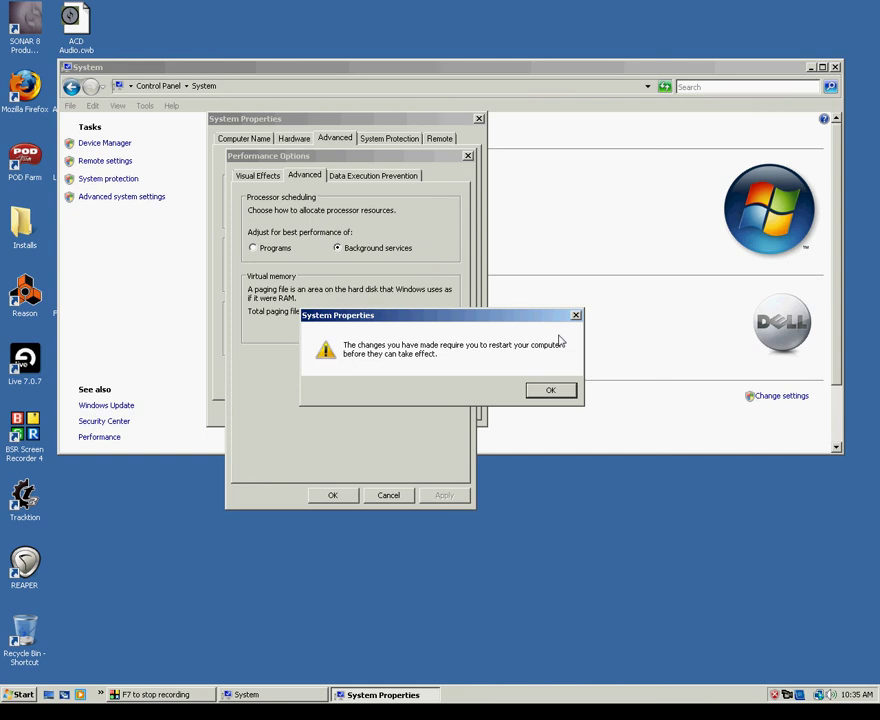
{"action": "left_click", "coordinate": [561, 391]}
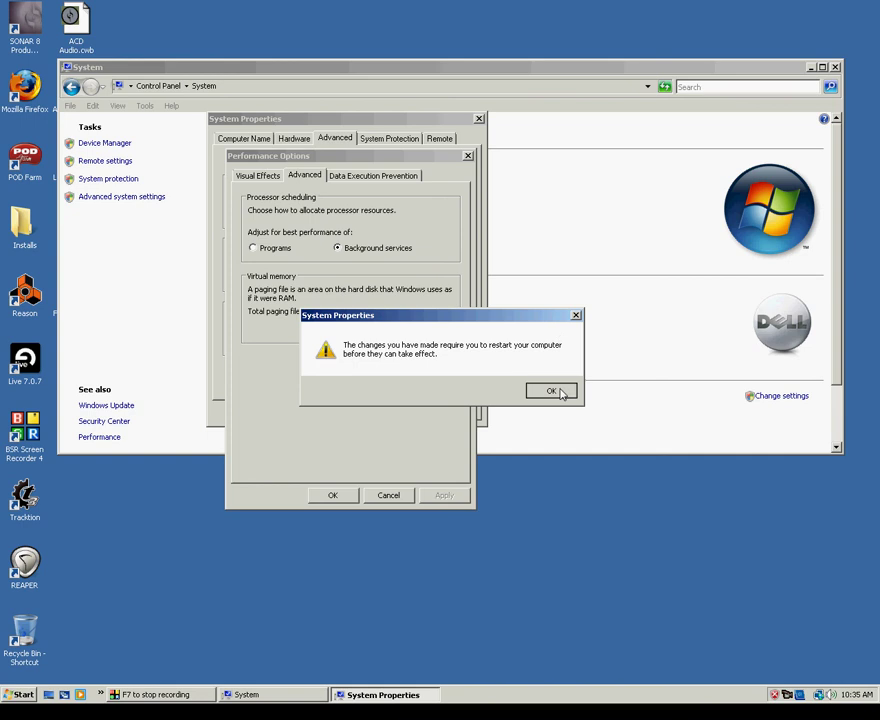